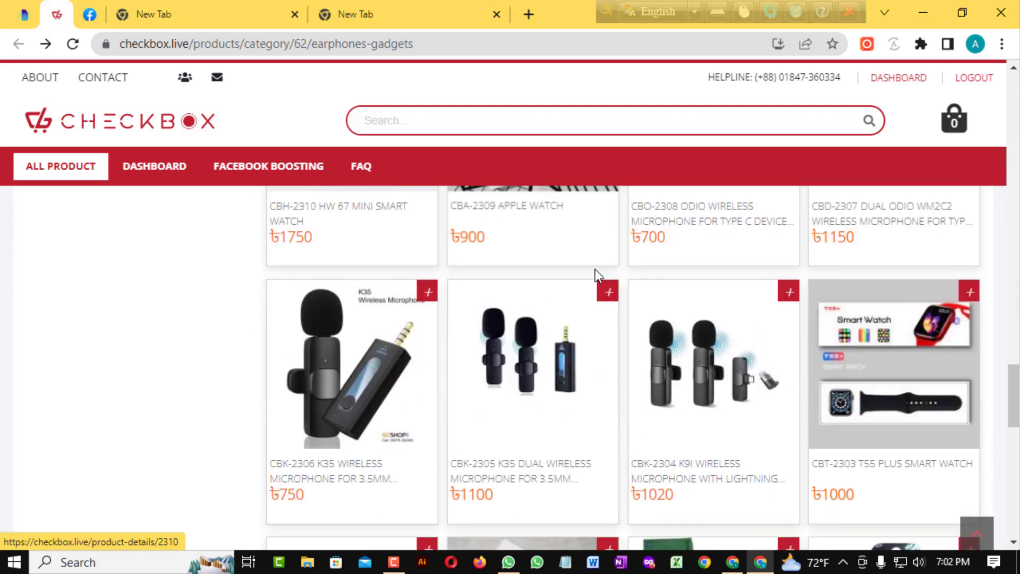
# Scroll the Earphones & Gadgets grid to the CBK-2306 K35 Wireless Microphone card
pyautogui.scroll(5, 618, 279)
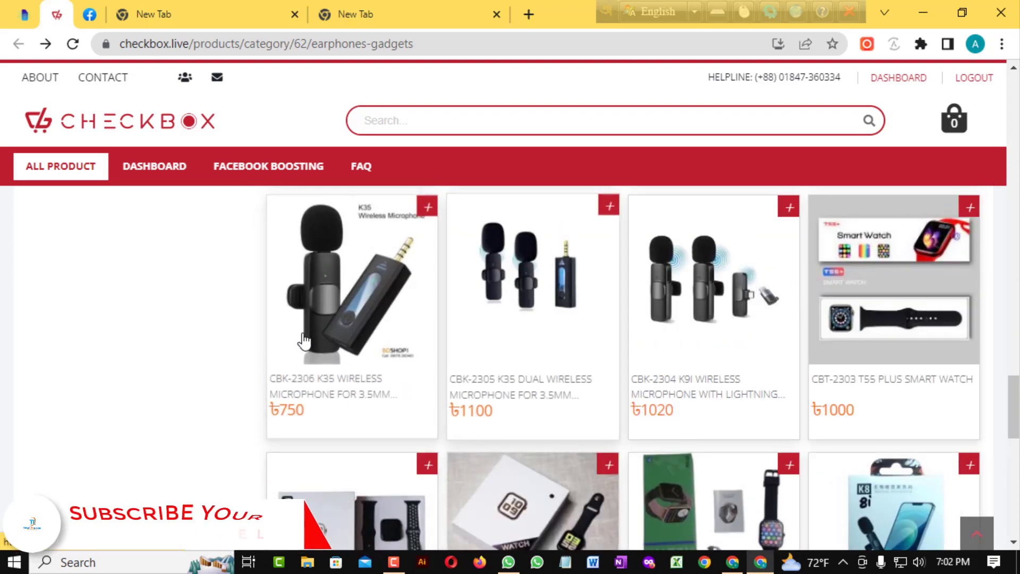
# Open the K35 Wireless Microphone page and create an order with quantity 1
pyautogui.click(335, 307)
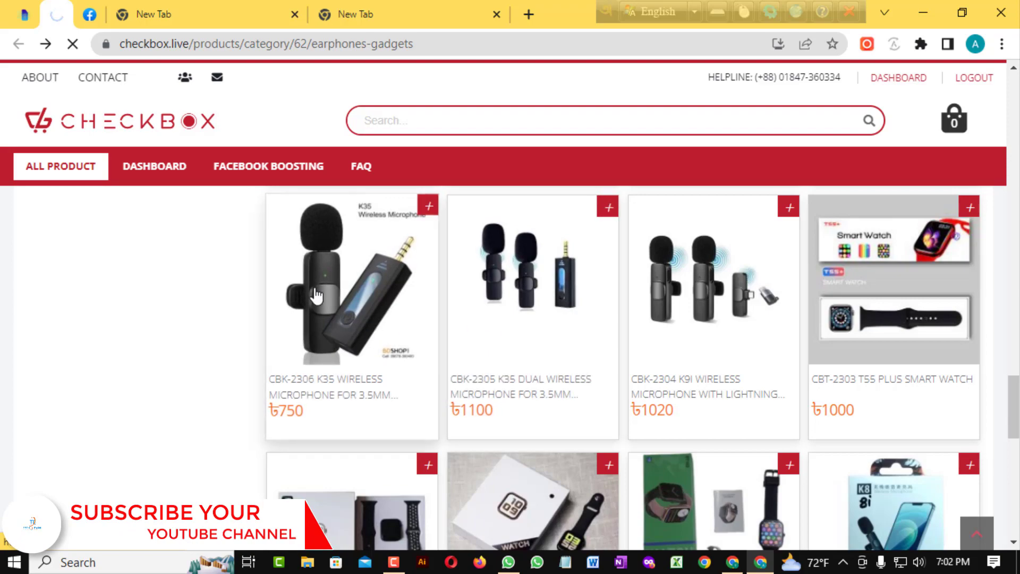
pyautogui.scroll(-5, 425, 287)
pyautogui.scroll(-2, 540, 269)
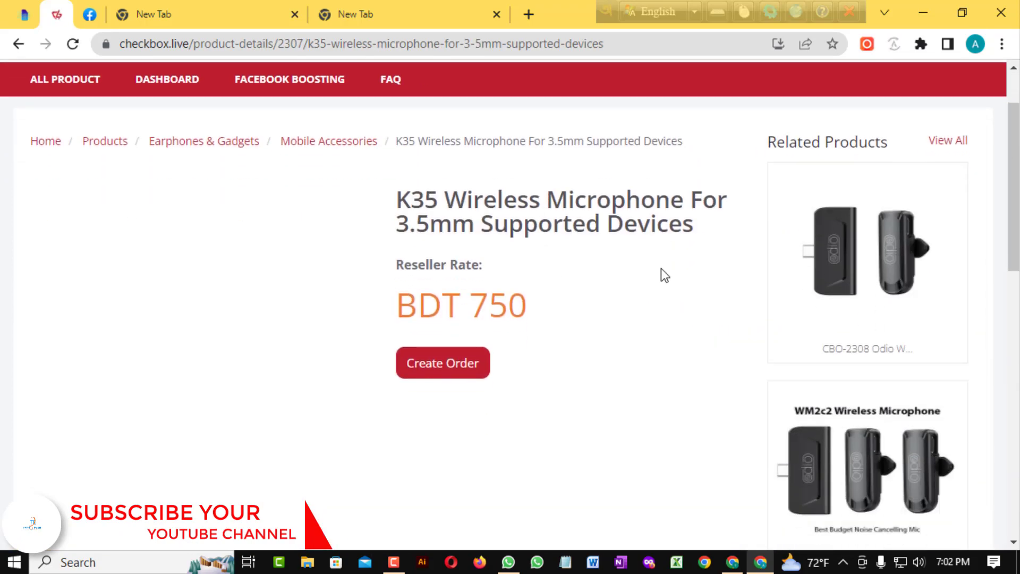
pyautogui.click(445, 366)
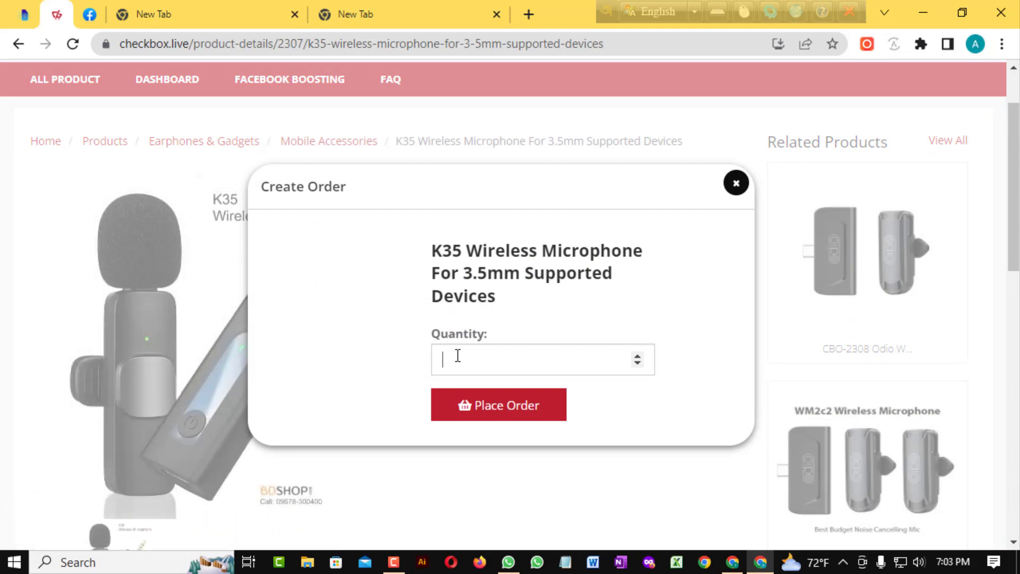
pyautogui.write('2')
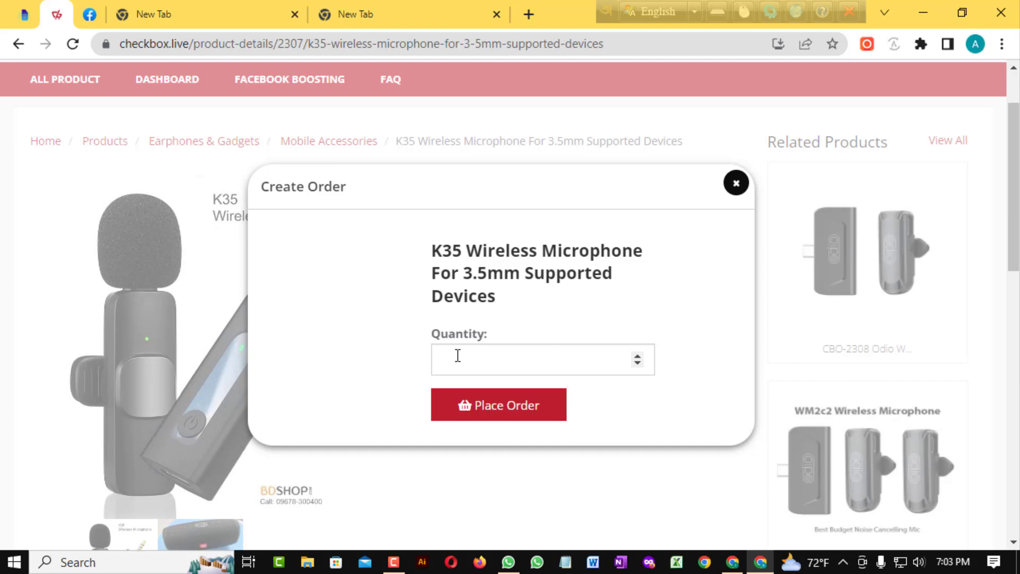
pyautogui.write('1')
pyautogui.click(496, 417)
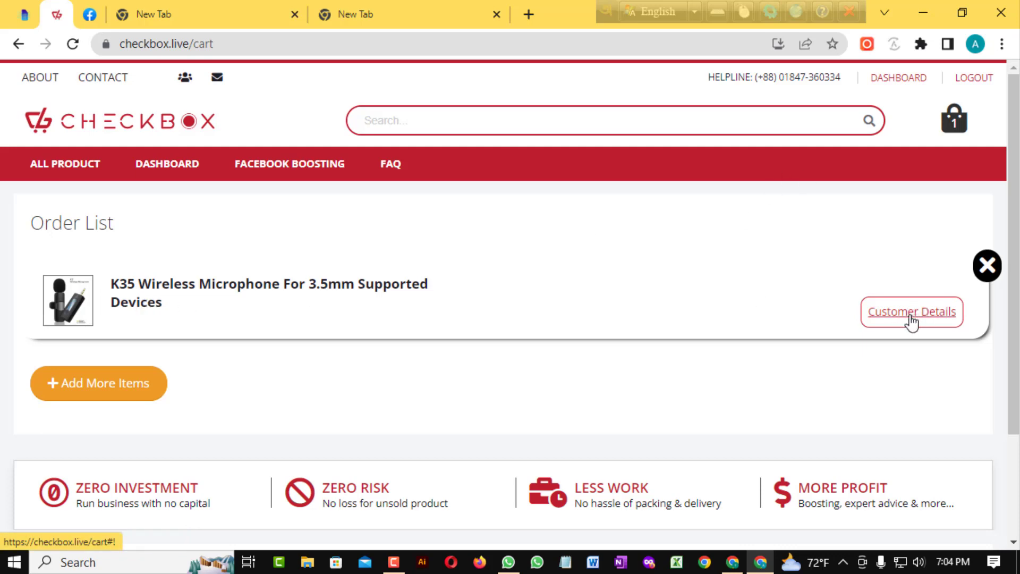
# Open the Customer Details form for the K35 item in the Order List
pyautogui.click(909, 322)
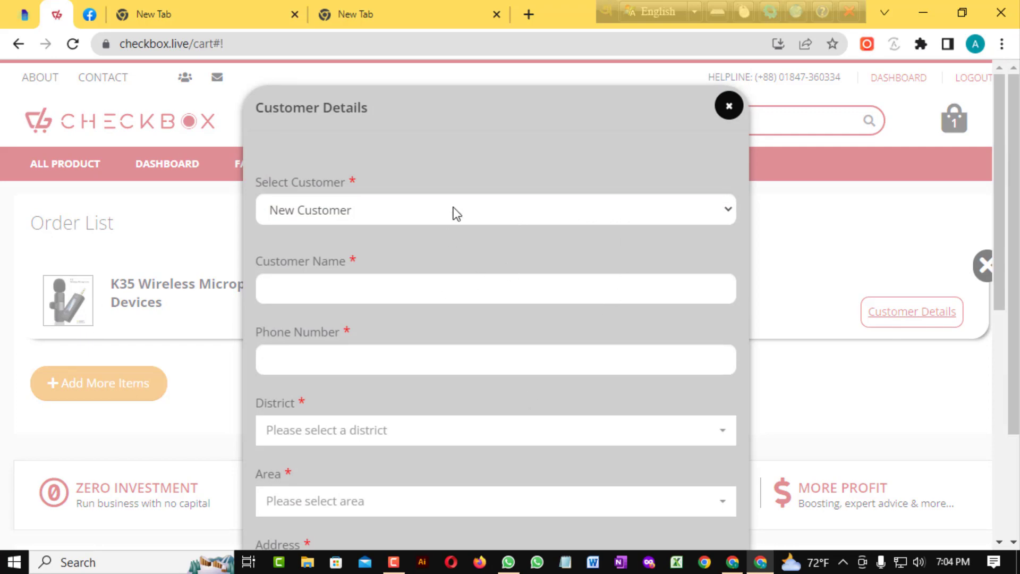
# Enter the new customer's full name and paste their phone number from clipboard history
pyautogui.click(410, 288)
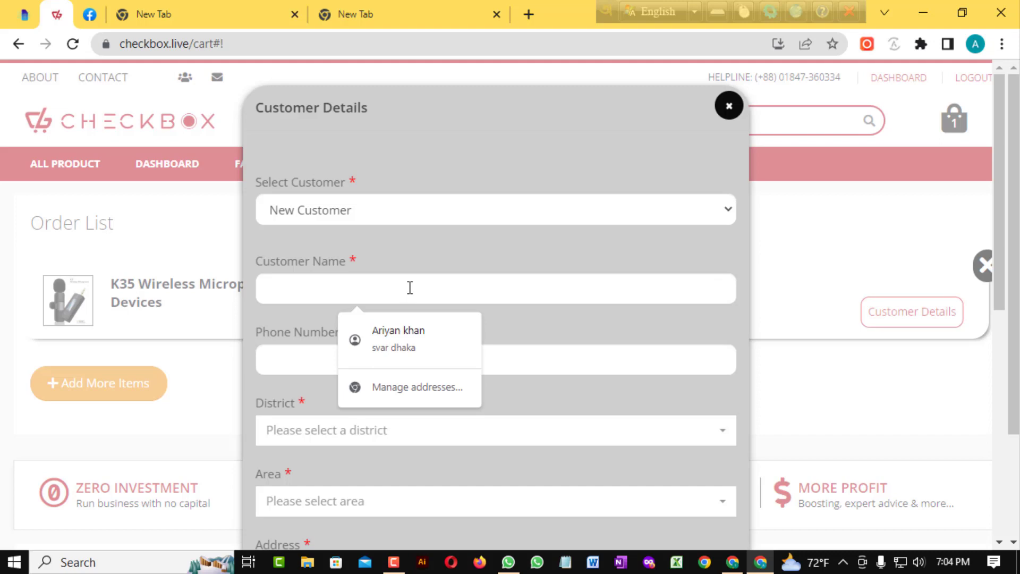
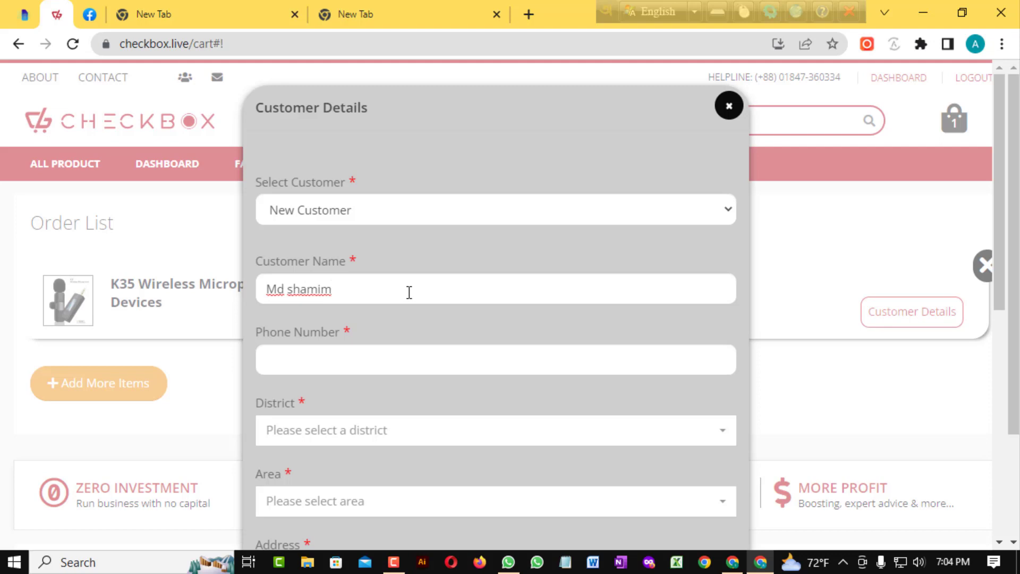
pyautogui.scroll(-2, 409, 290)
pyautogui.click(331, 276)
pyautogui.rightClick(332, 281)
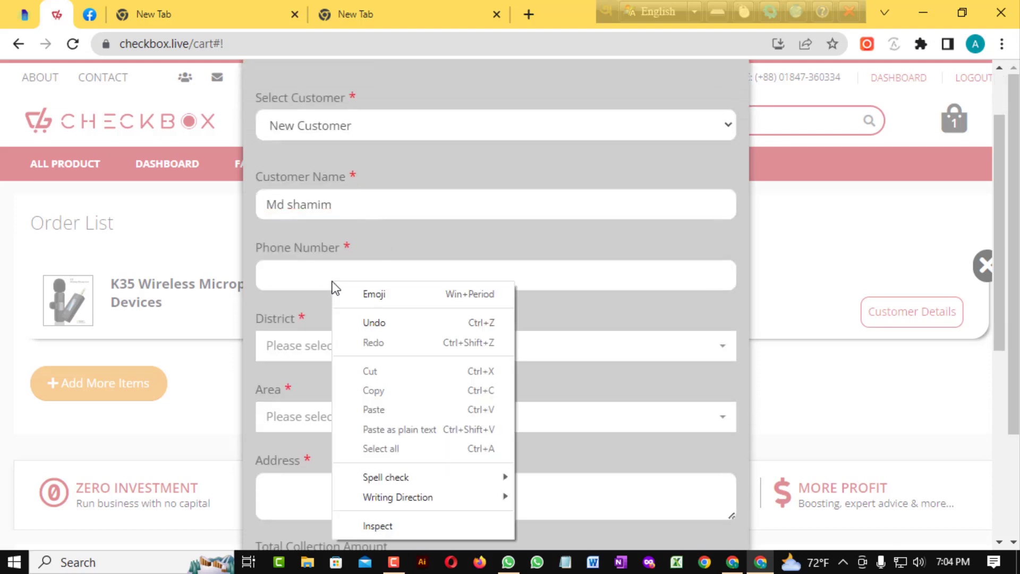
pyautogui.click(334, 280)
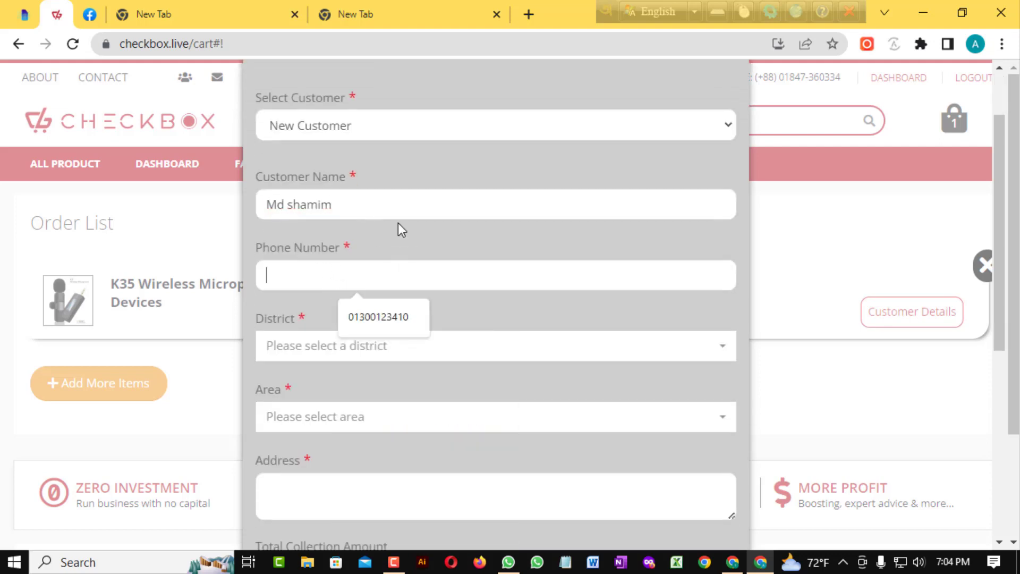
pyautogui.click(327, 278)
pyautogui.press('super+v')
pyautogui.click(348, 231)
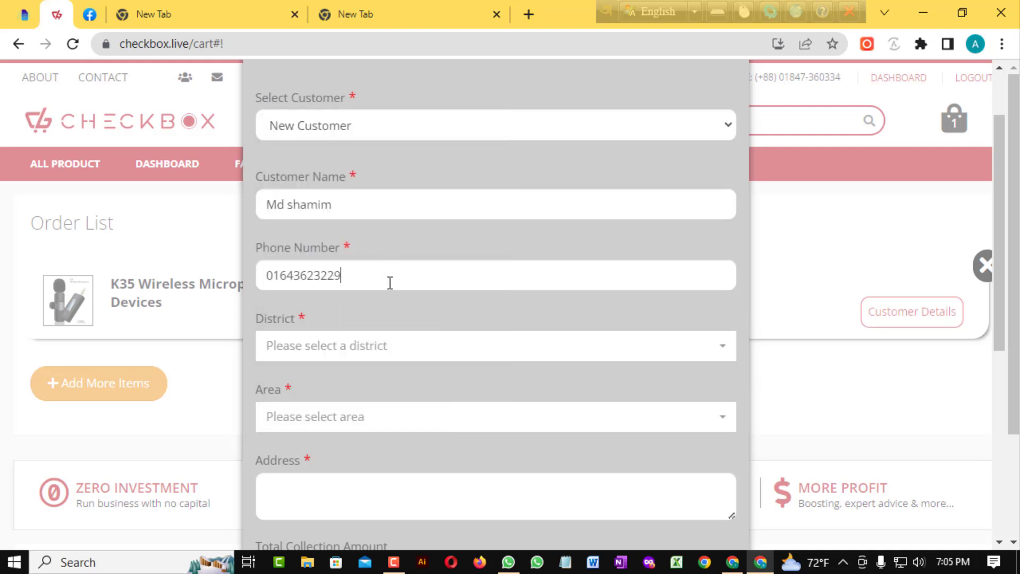
pyautogui.click(367, 346)
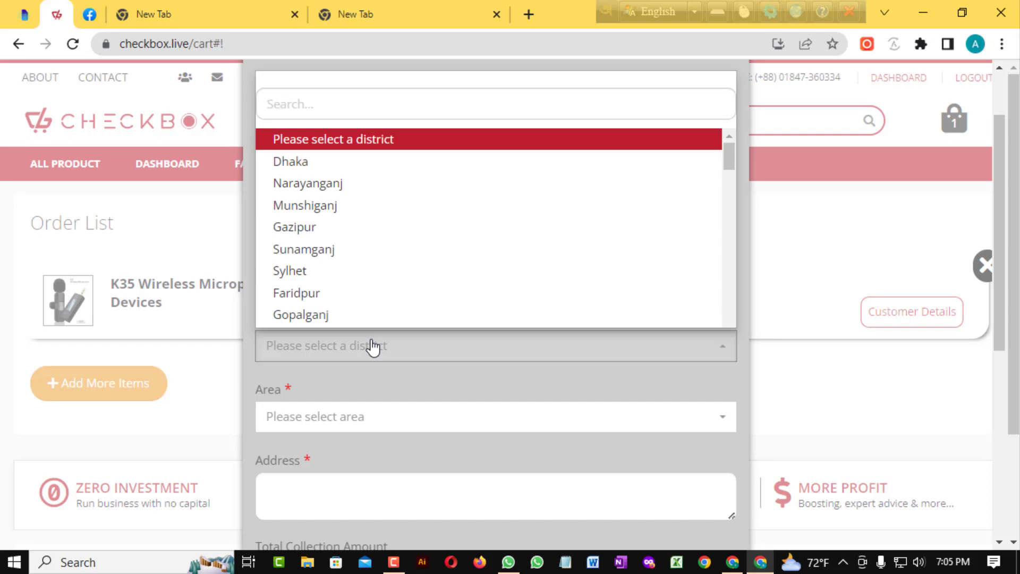
# Set the district to Sirajganj and the area to Raiganj
pyautogui.write('si')
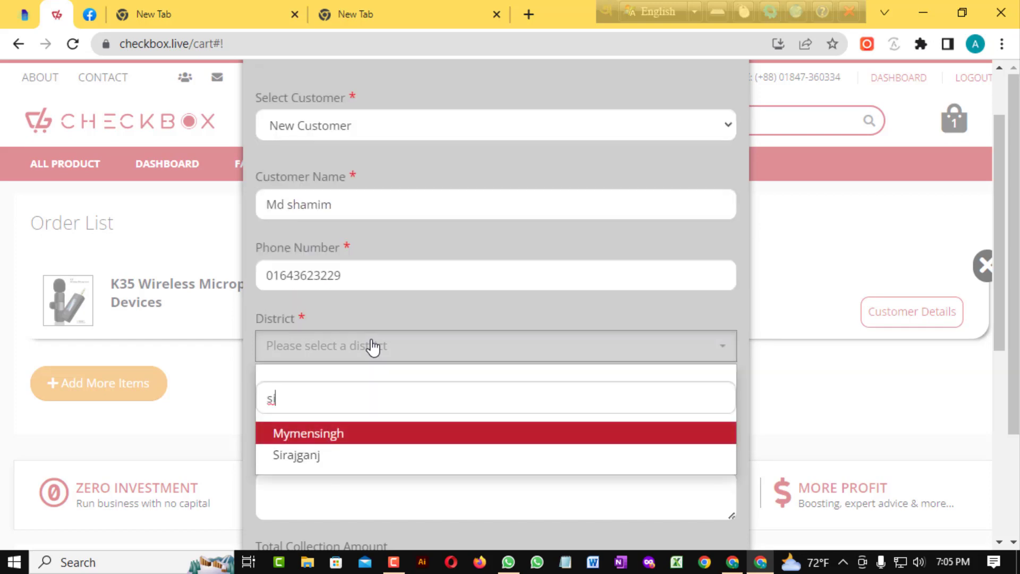
pyautogui.click(319, 457)
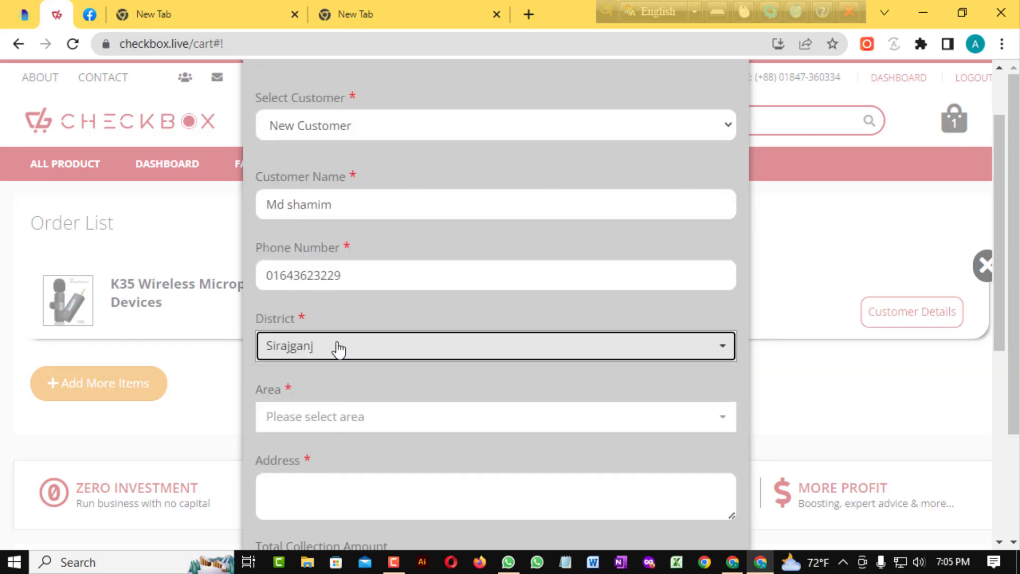
pyautogui.click(342, 427)
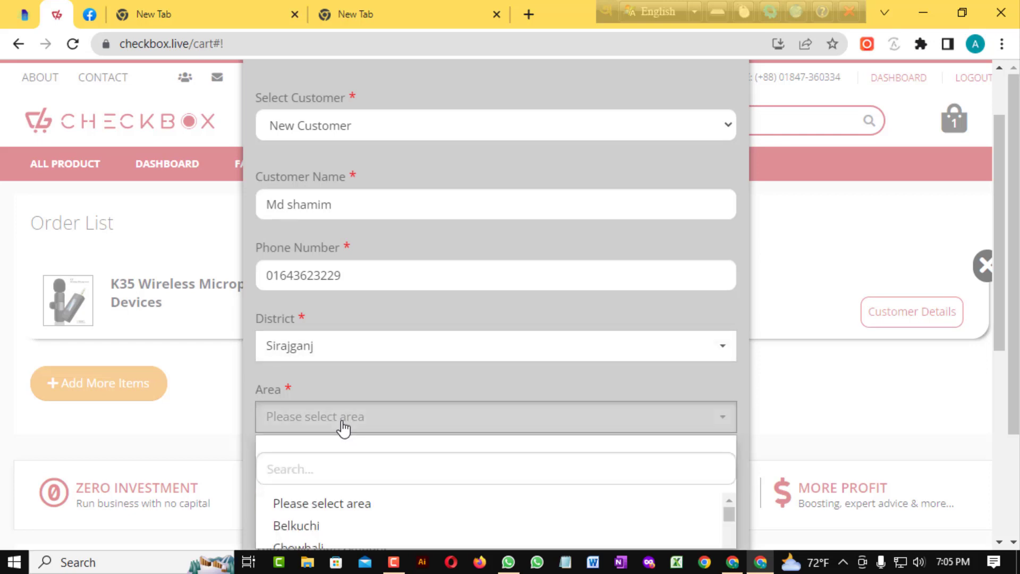
pyautogui.scroll(-3, 342, 420)
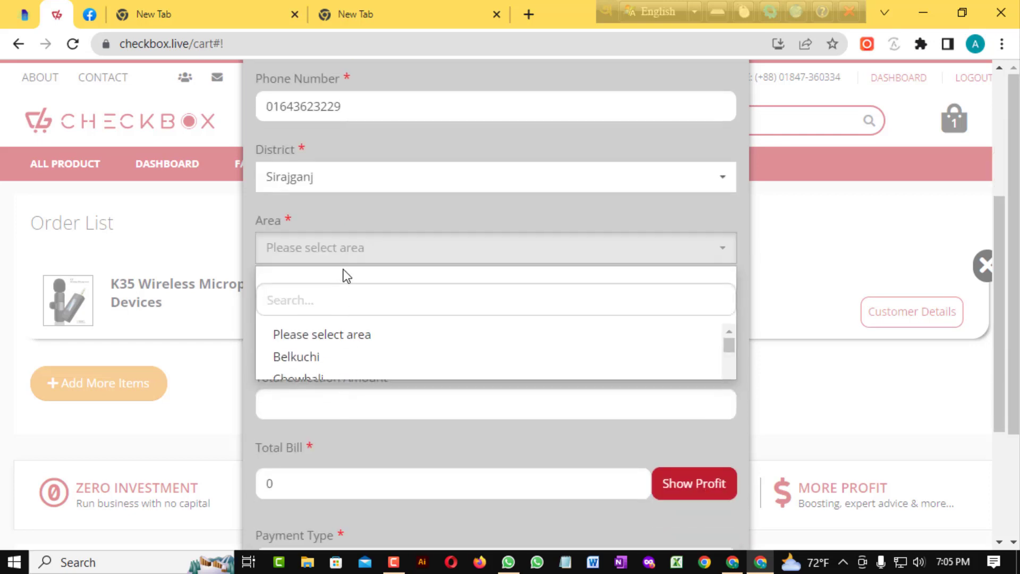
pyautogui.write('ra')
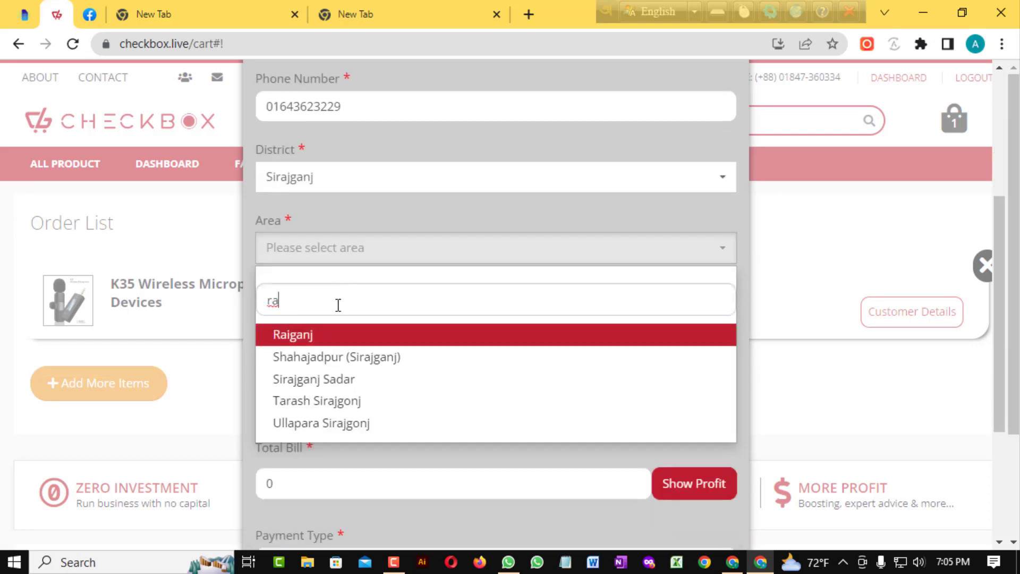
pyautogui.click(336, 339)
# Paste the customer's delivery address from clipboard history into the address field
pyautogui.click(312, 333)
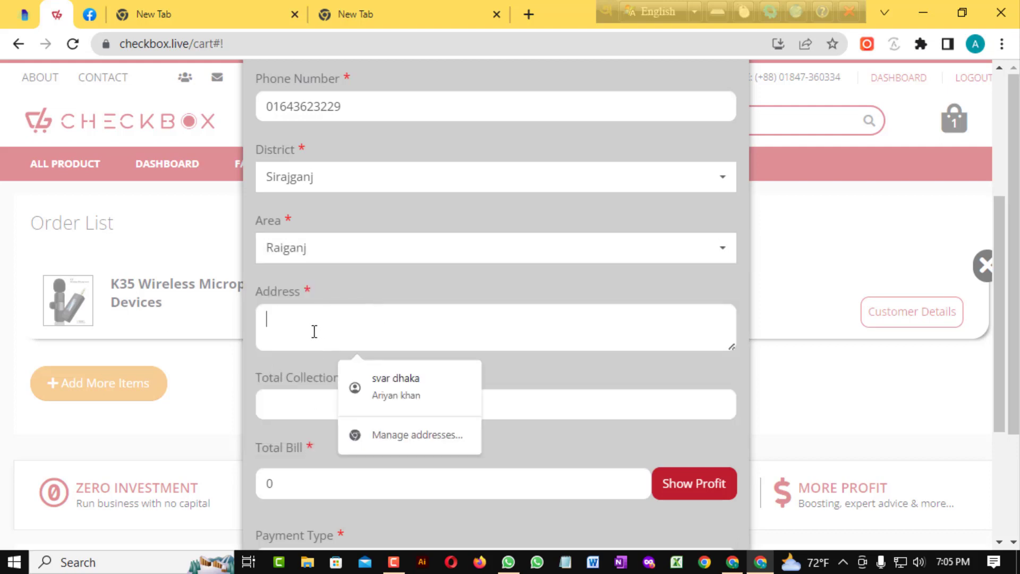
pyautogui.press('super+v')
pyautogui.click(445, 237)
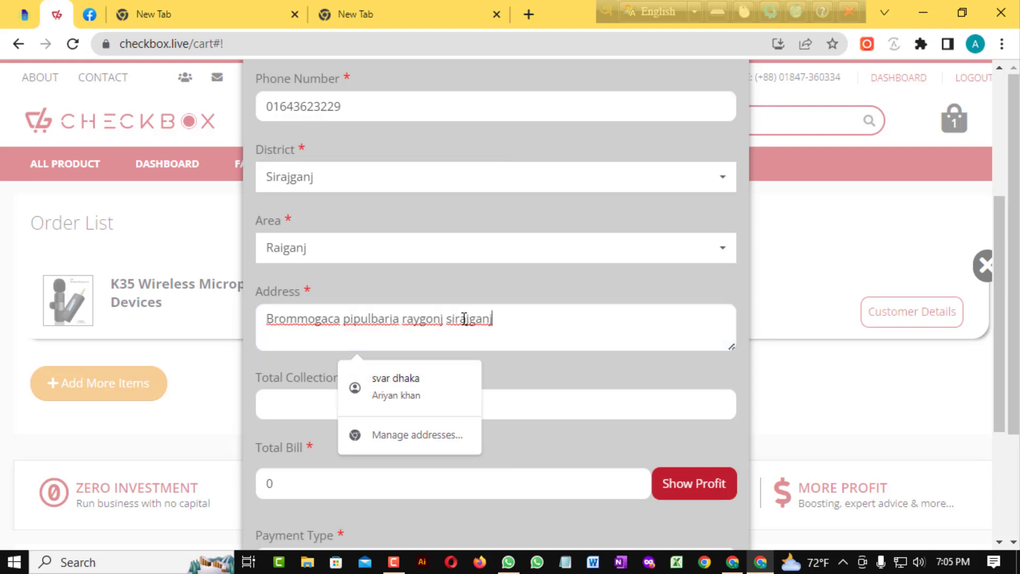
pyautogui.click(466, 319)
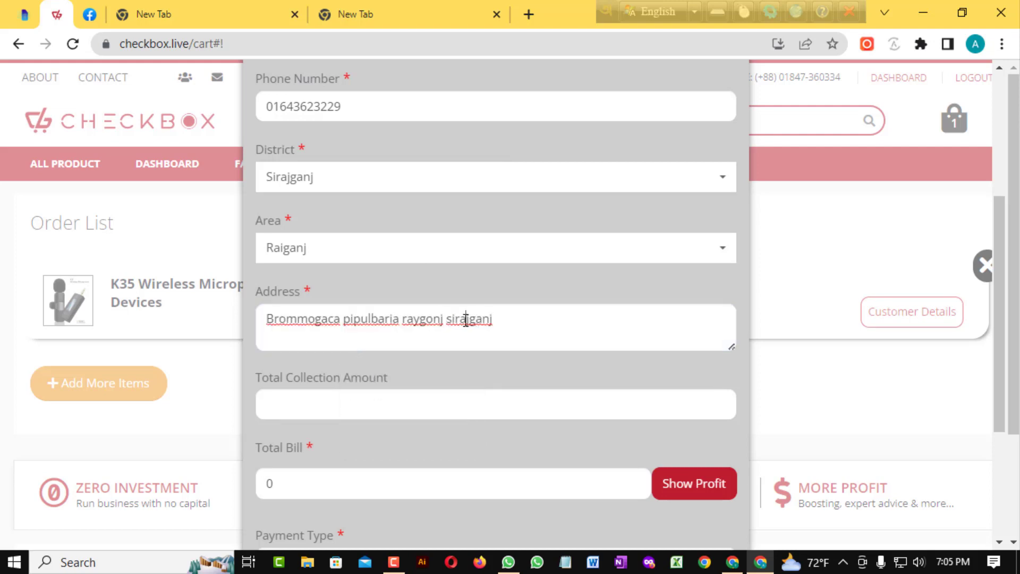
# Fix the misspelled address word by replacing the stray 'y' with 'i'
pyautogui.click(421, 319)
pyautogui.press('BackSpace')
pyautogui.write('i')
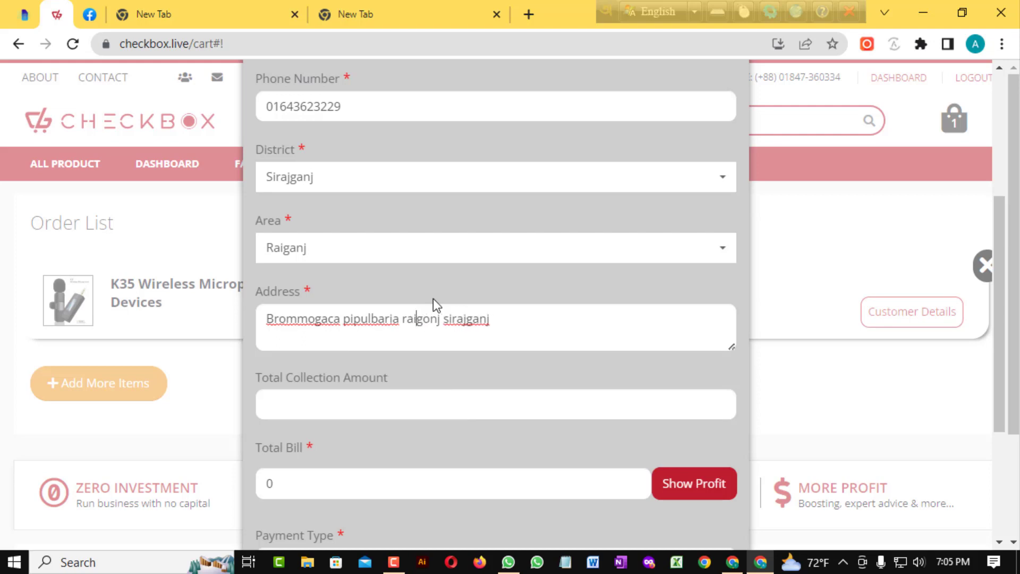
pyautogui.click(510, 335)
# Set Total Collection Amount to 750 and clear the Total Bill field
pyautogui.scroll(1, 368, 337)
pyautogui.scroll(-3, 385, 310)
pyautogui.scroll(1, 369, 401)
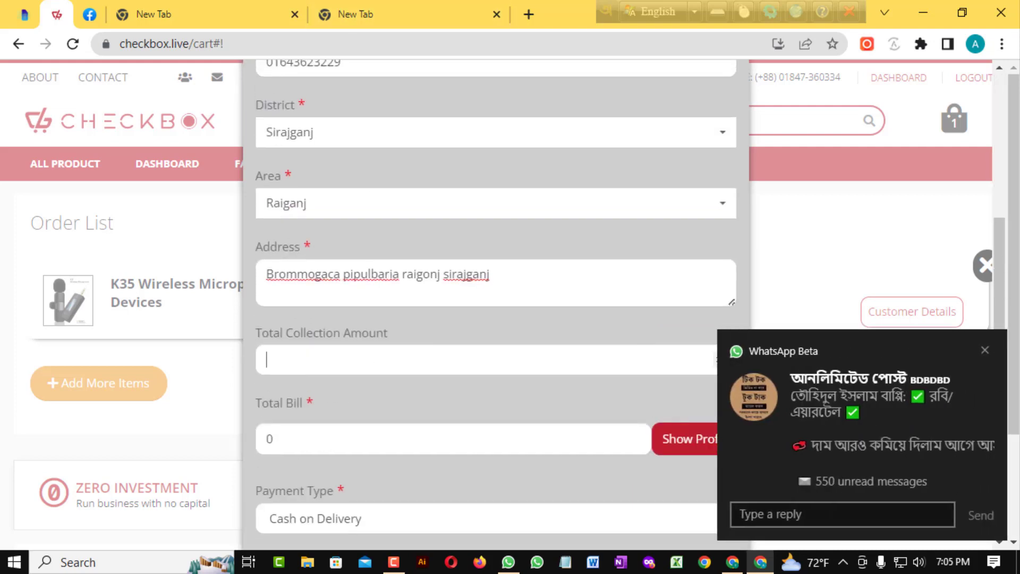
pyautogui.click(986, 350)
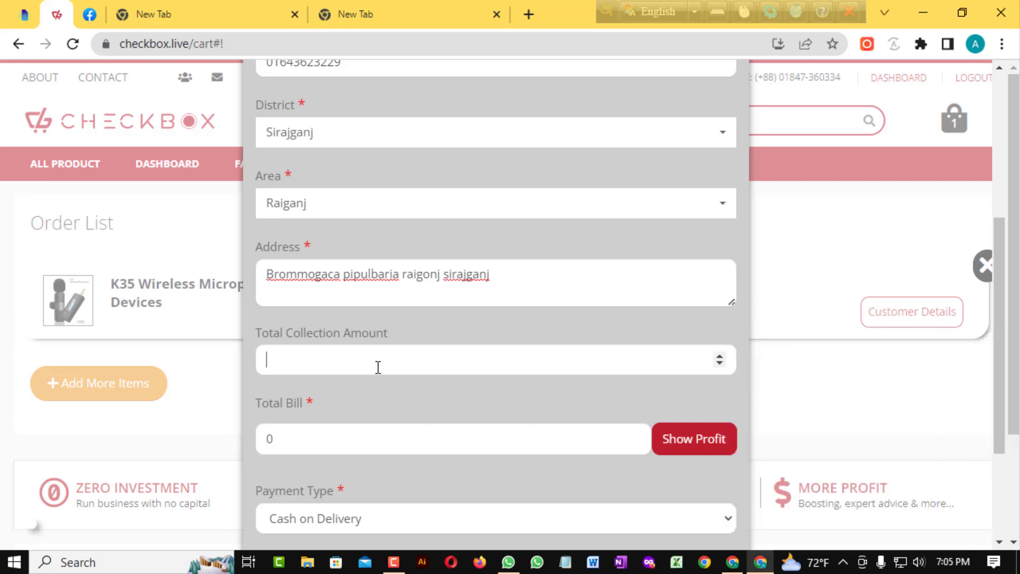
pyautogui.write('750')
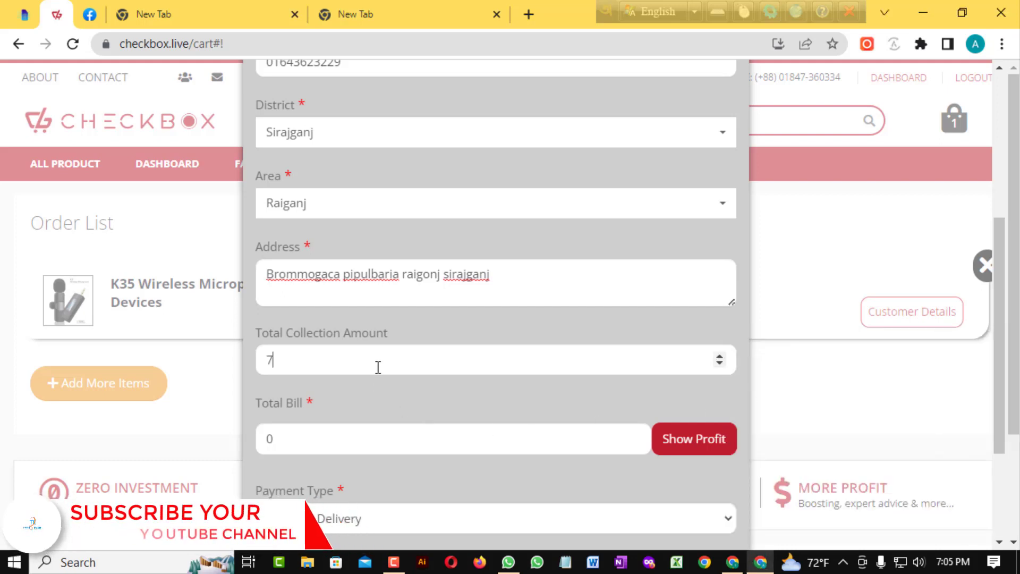
pyautogui.click(354, 438)
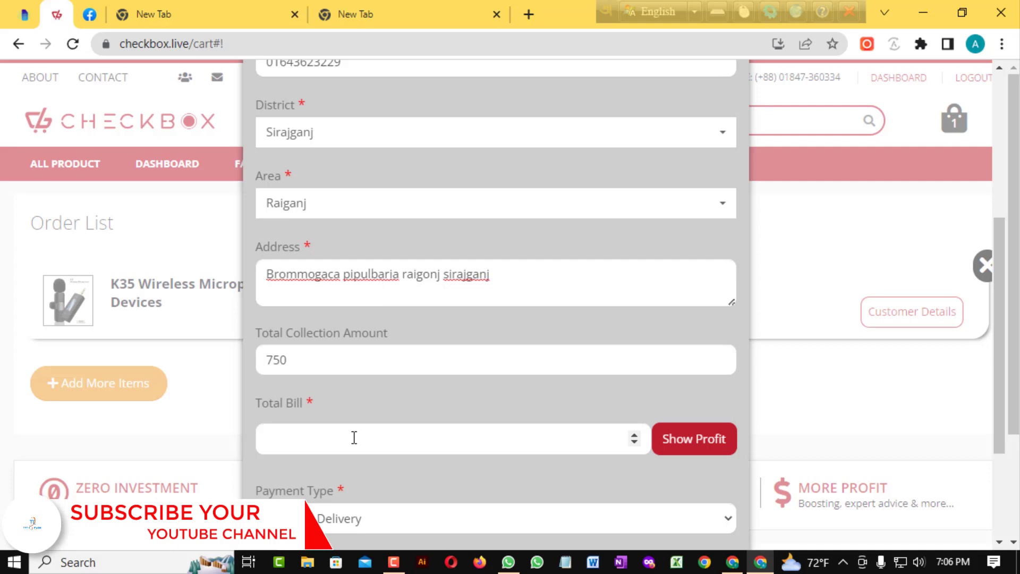
pyautogui.scroll(-2, 412, 403)
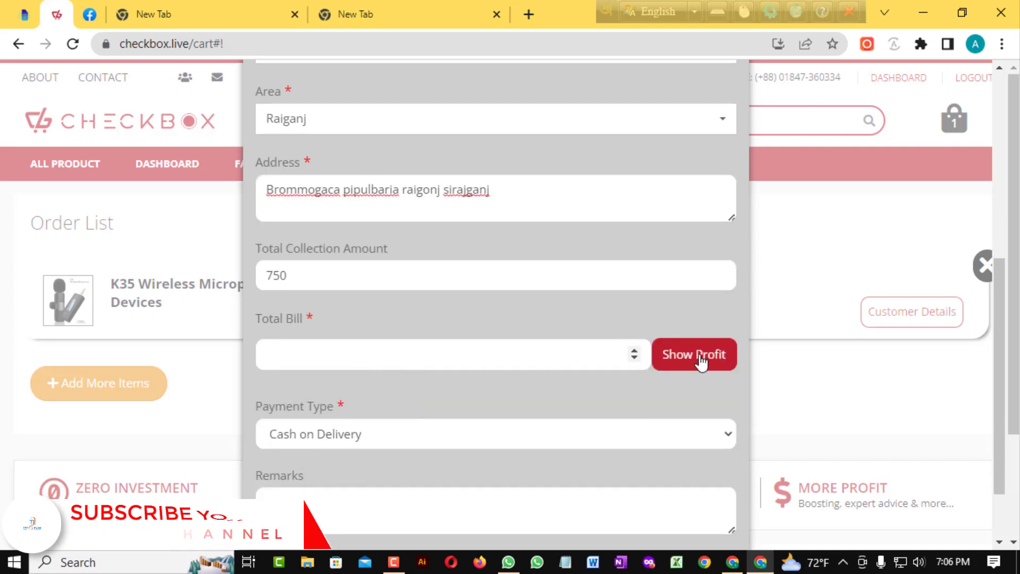
pyautogui.click(701, 361)
pyautogui.scroll(-5, 537, 325)
pyautogui.scroll(2, 467, 261)
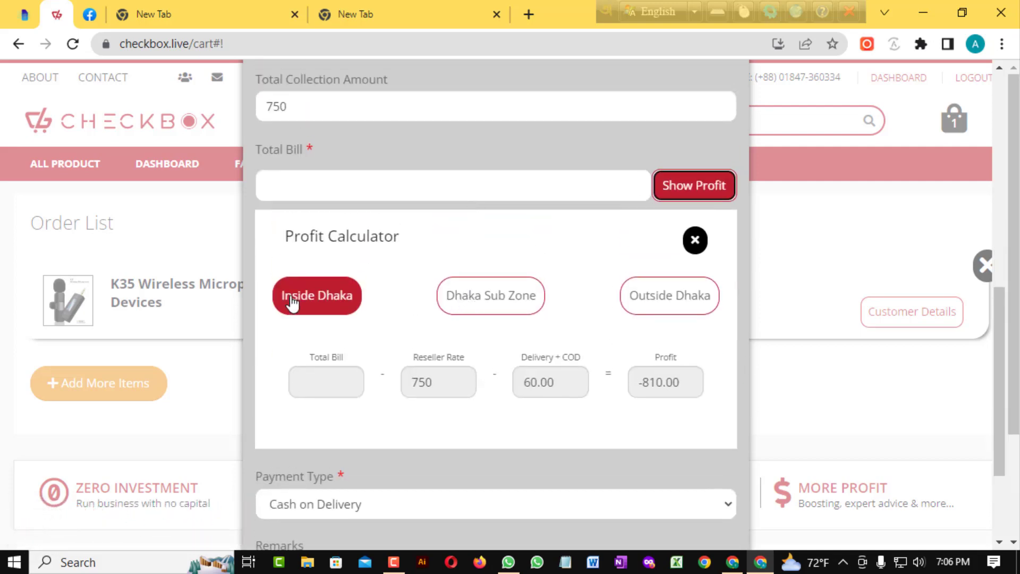
pyautogui.click(667, 302)
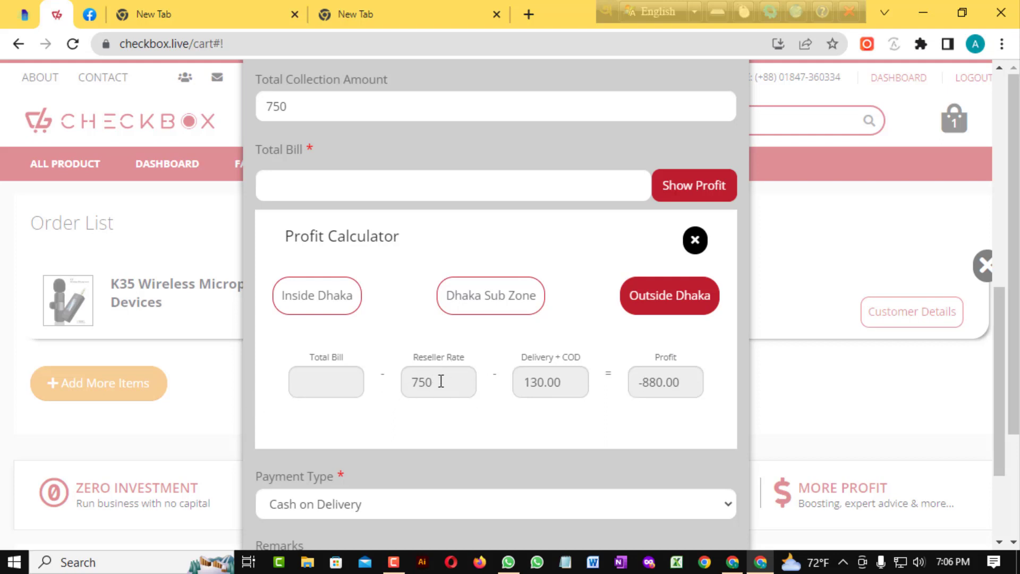
pyautogui.moveTo(439, 380); pyautogui.dragTo(416, 382)
pyautogui.moveTo(567, 381); pyautogui.dragTo(522, 382)
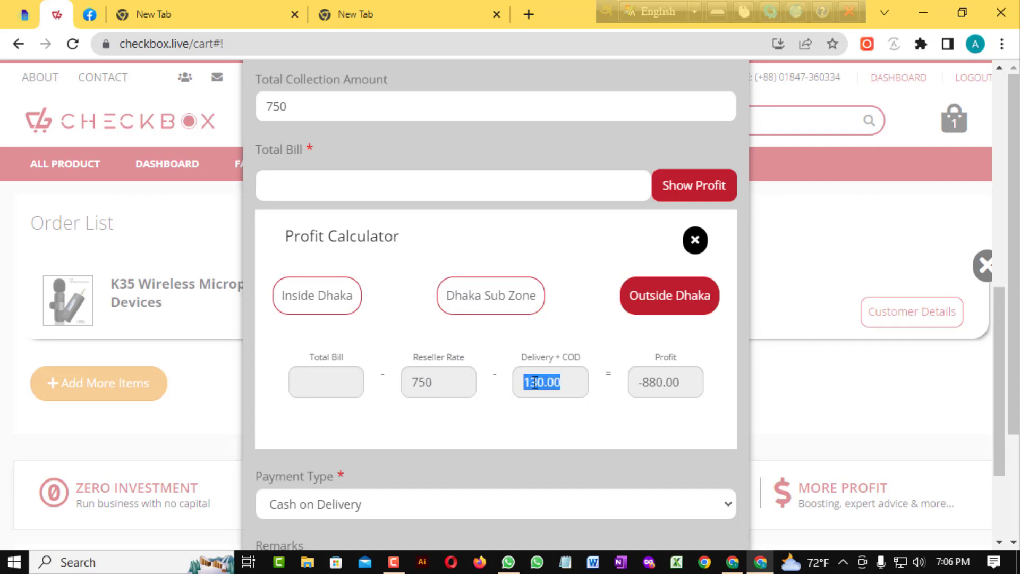
pyautogui.moveTo(683, 382); pyautogui.dragTo(612, 387)
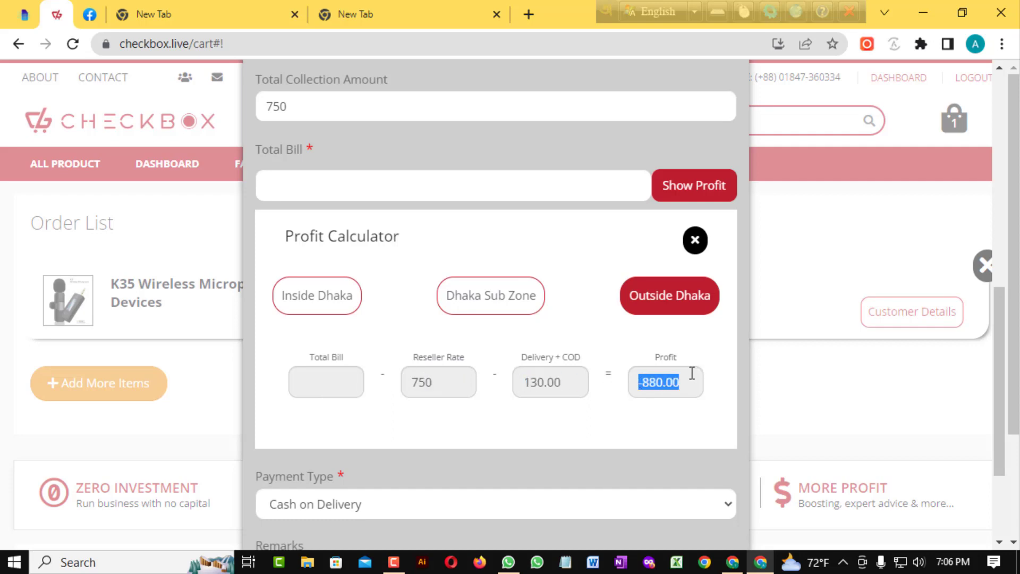
pyautogui.scroll(1, 622, 389)
pyautogui.scroll(4, 623, 389)
pyautogui.scroll(-1, 396, 355)
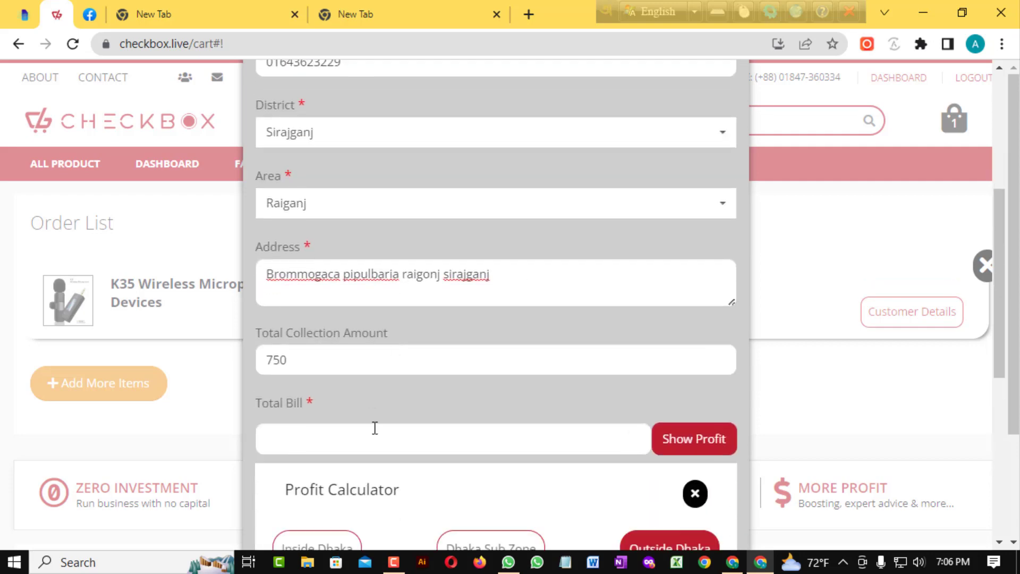
# Enter a Total Bill of 900 and show profit: Delivery + COD 139.00, profit 11.00
pyautogui.click(378, 425)
pyautogui.scroll(-2, 382, 422)
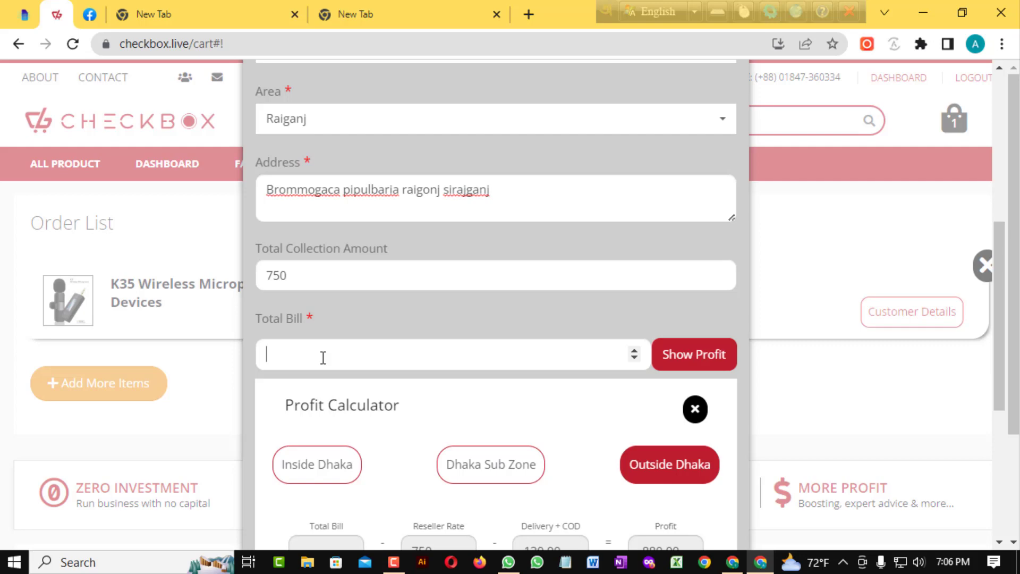
pyautogui.write('900')
pyautogui.click(702, 355)
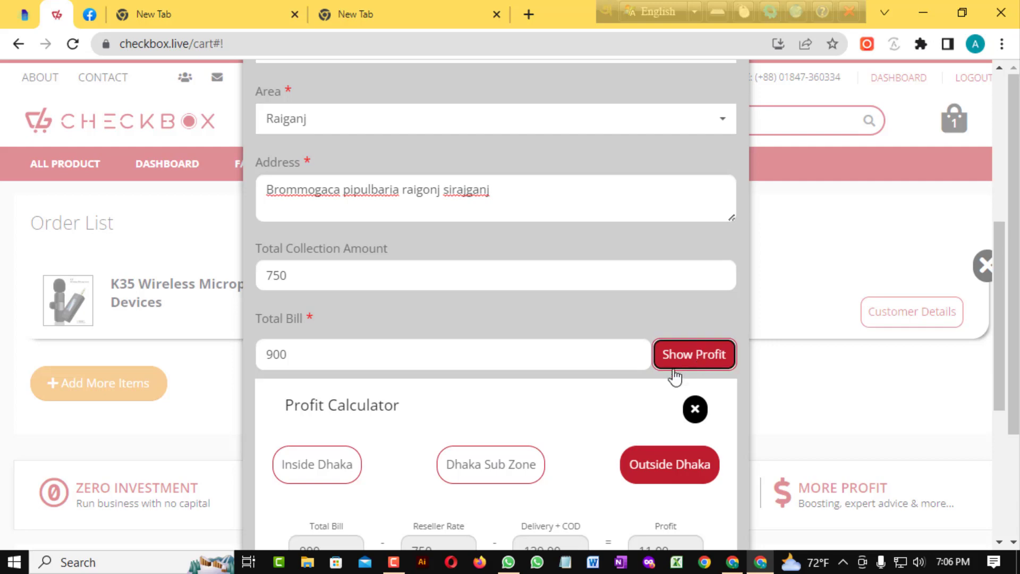
pyautogui.scroll(-5, 674, 345)
pyautogui.scroll(2, 632, 292)
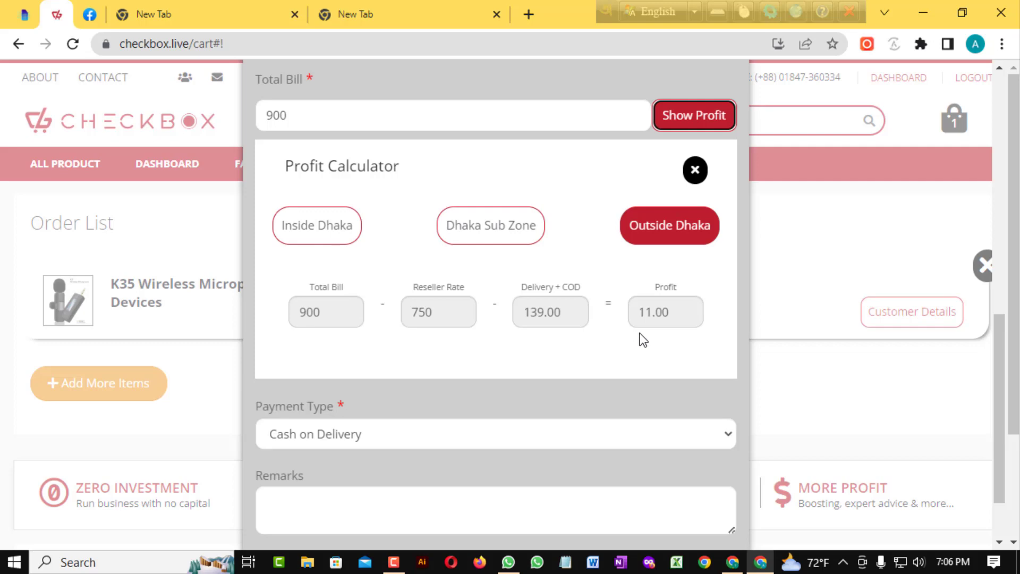
# Review the filled order form (Cash on Delivery, profit 11.00) and confirm the details
pyautogui.scroll(3, 664, 334)
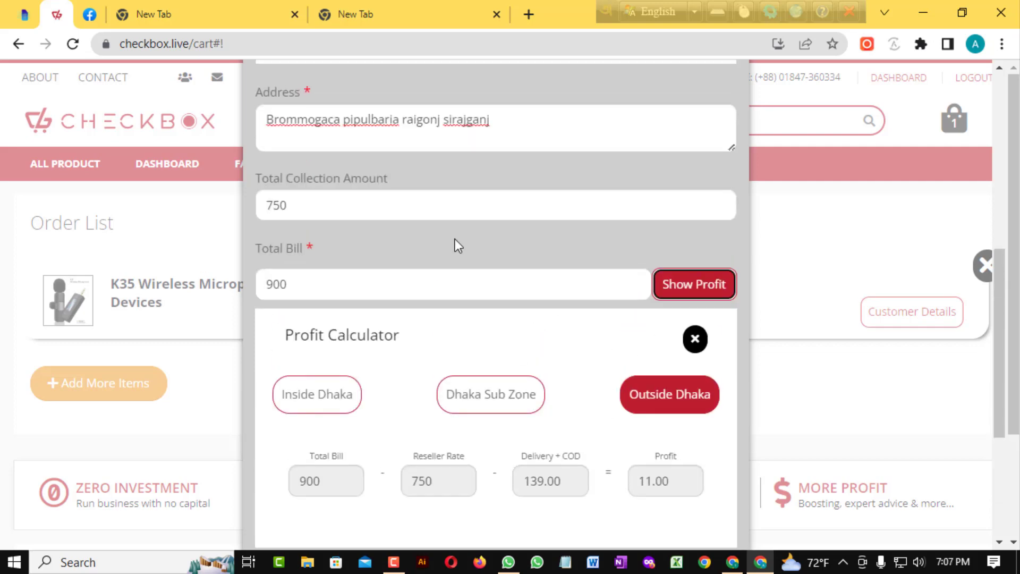
pyautogui.scroll(-4, 583, 262)
pyautogui.scroll(4, 659, 253)
pyautogui.scroll(-4, 659, 254)
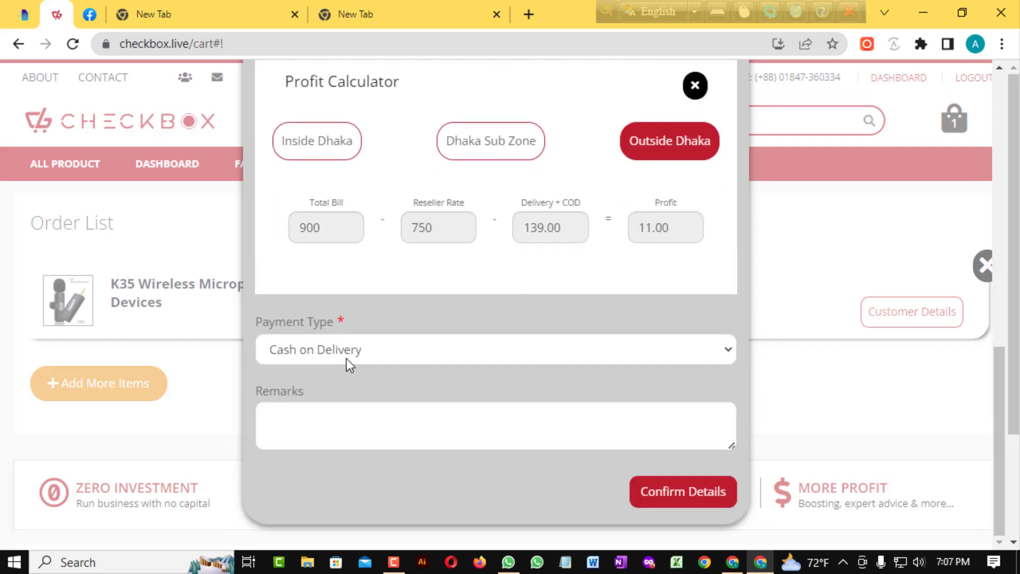
pyautogui.scroll(-2, 423, 286)
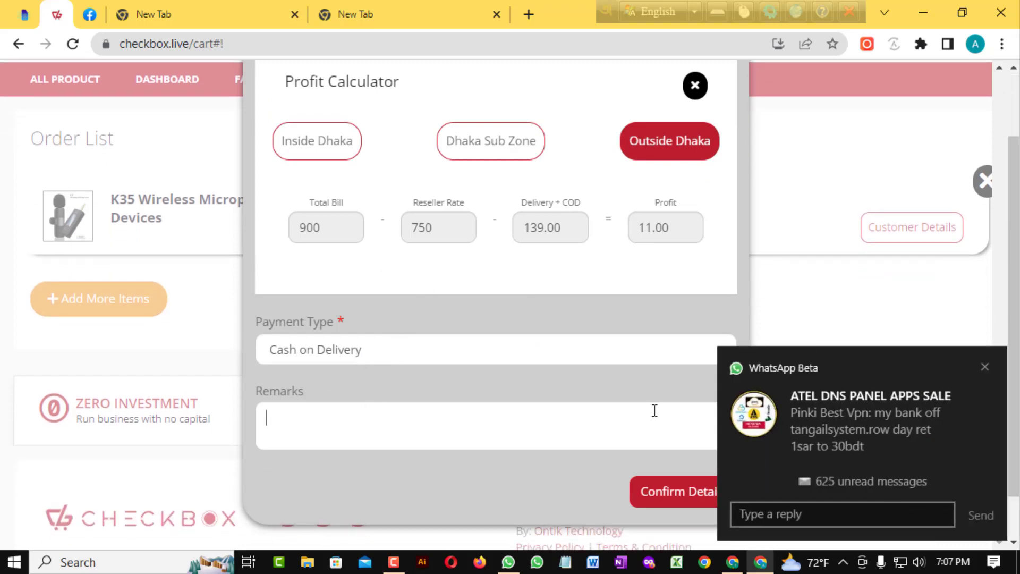
pyautogui.click(984, 365)
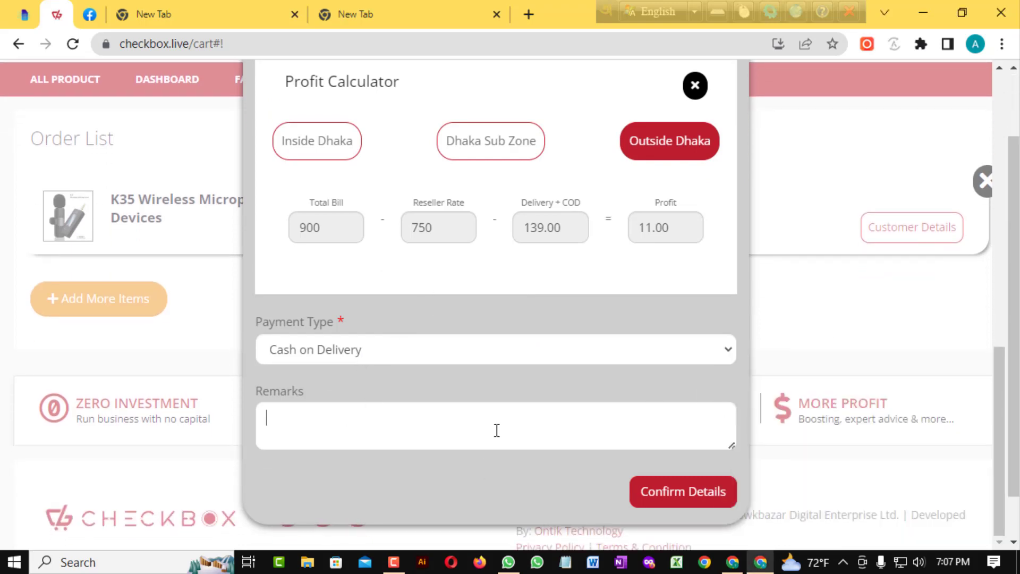
pyautogui.scroll(5, 499, 431)
pyautogui.scroll(-4, 505, 425)
pyautogui.scroll(7, 507, 318)
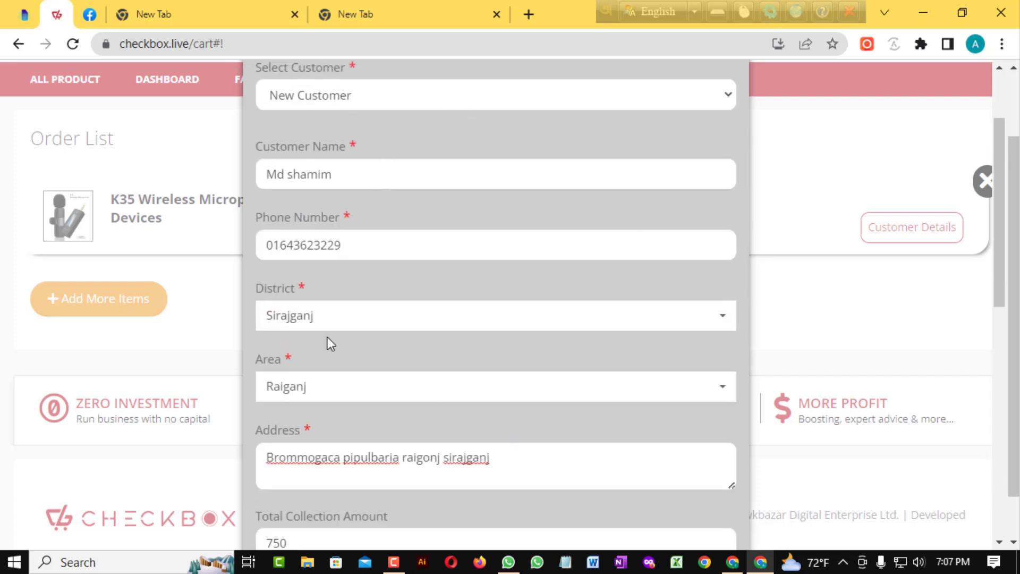
pyautogui.scroll(-3, 326, 341)
pyautogui.scroll(-4, 491, 314)
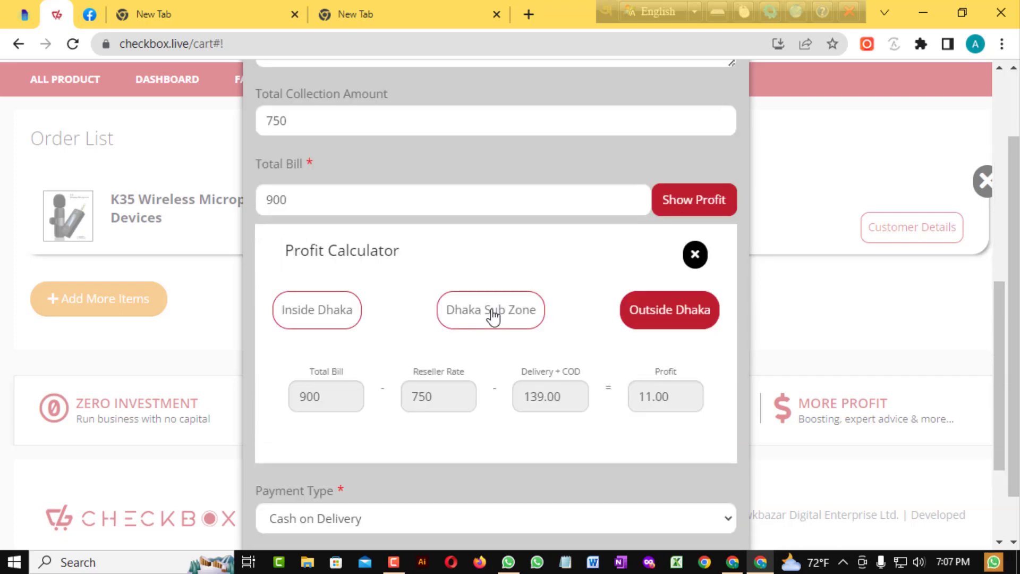
pyautogui.scroll(-3, 552, 311)
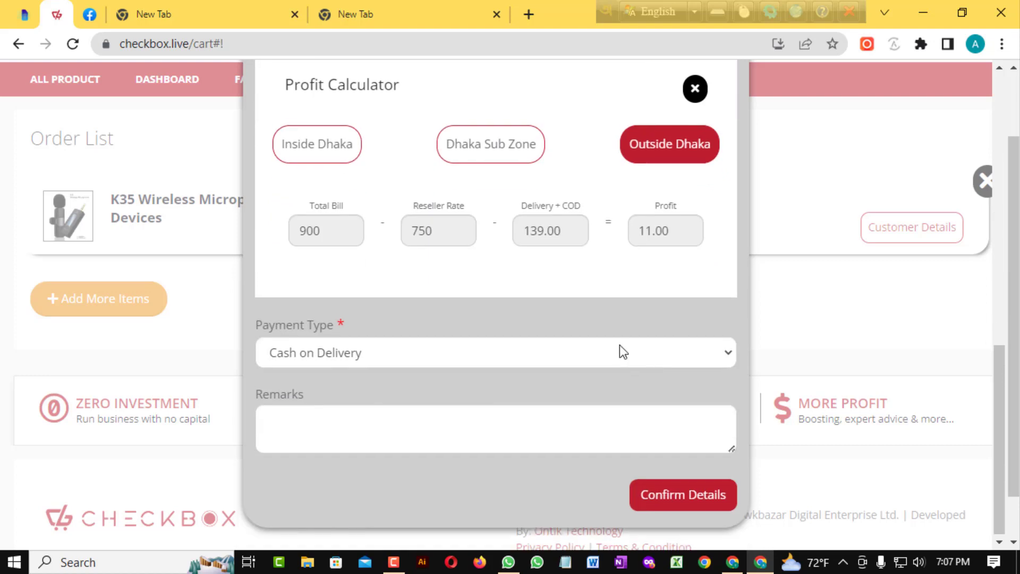
pyautogui.click(697, 499)
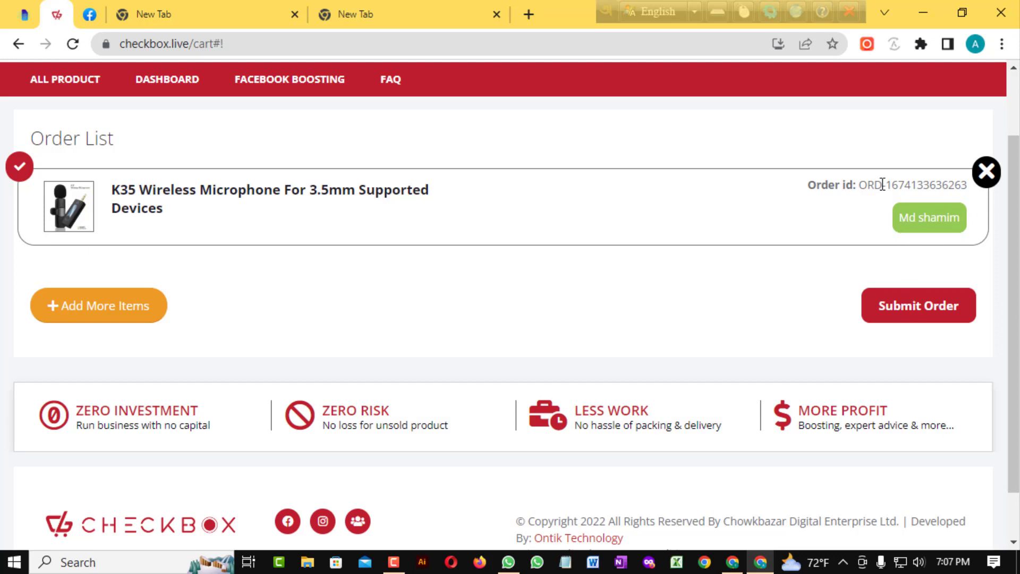
# Copy the confirmed K35 order's ID number from the Order List
pyautogui.moveTo(882, 185); pyautogui.dragTo(970, 187)
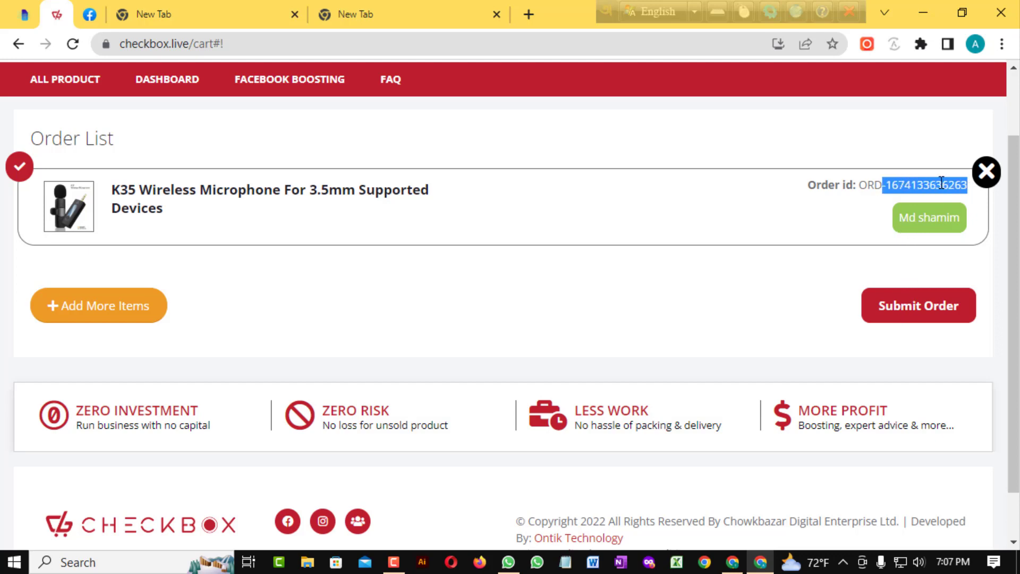
pyautogui.click(811, 271)
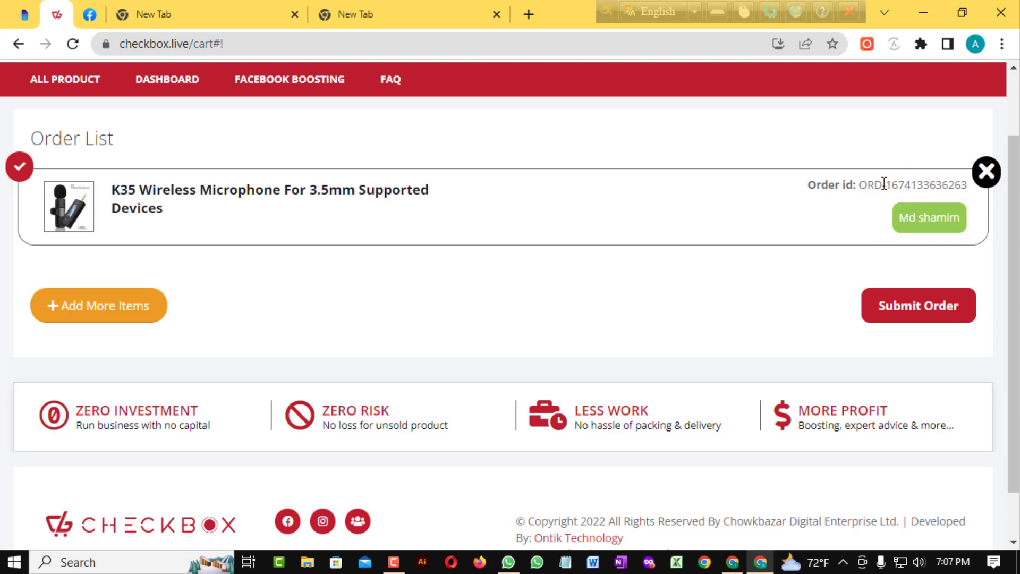
pyautogui.moveTo(883, 184); pyautogui.dragTo(949, 186)
pyautogui.rightClick(949, 186)
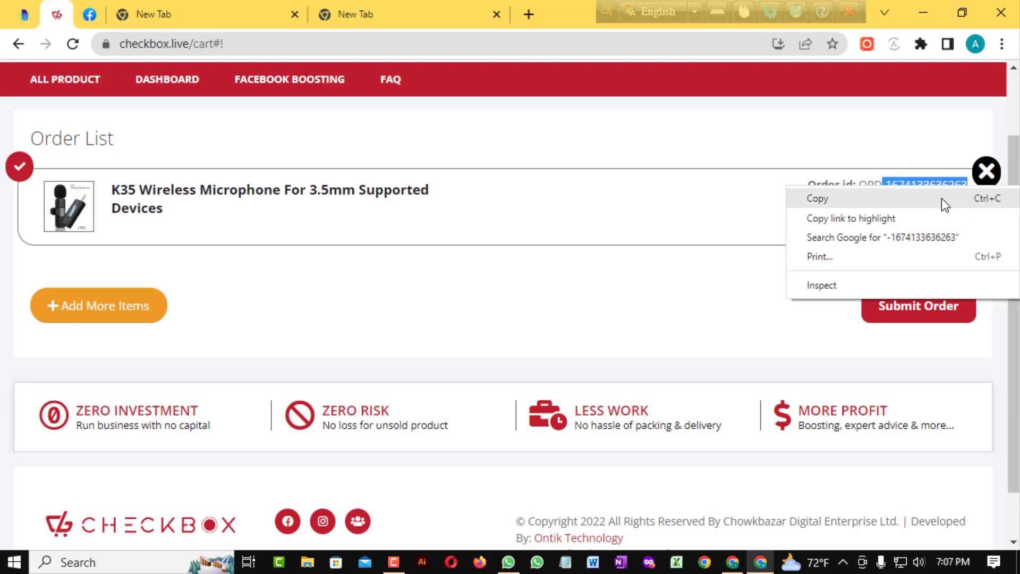
pyautogui.click(896, 193)
pyautogui.click(834, 298)
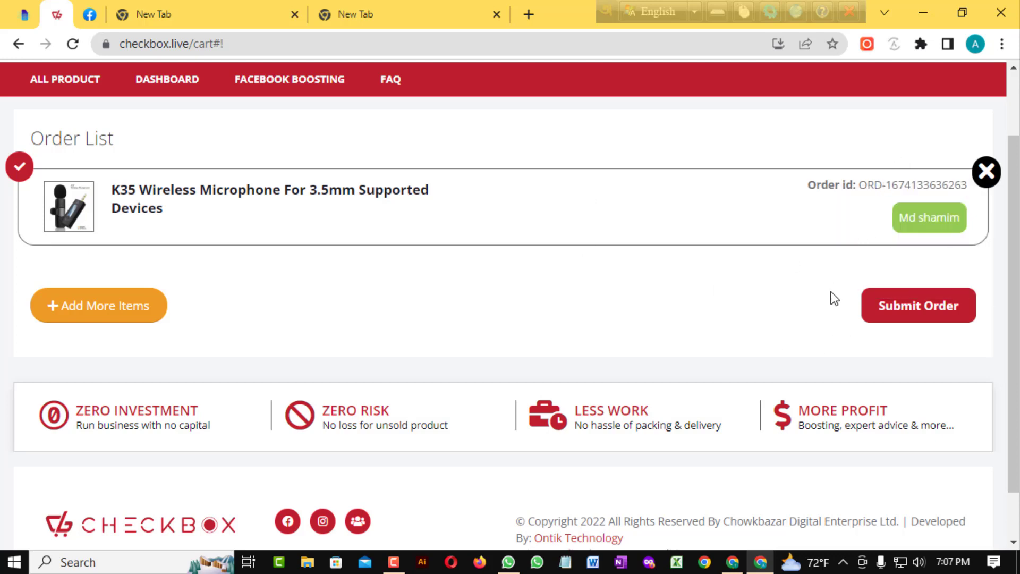
# Submit the K35 microphone order and check the empty-cart success page
pyautogui.click(928, 310)
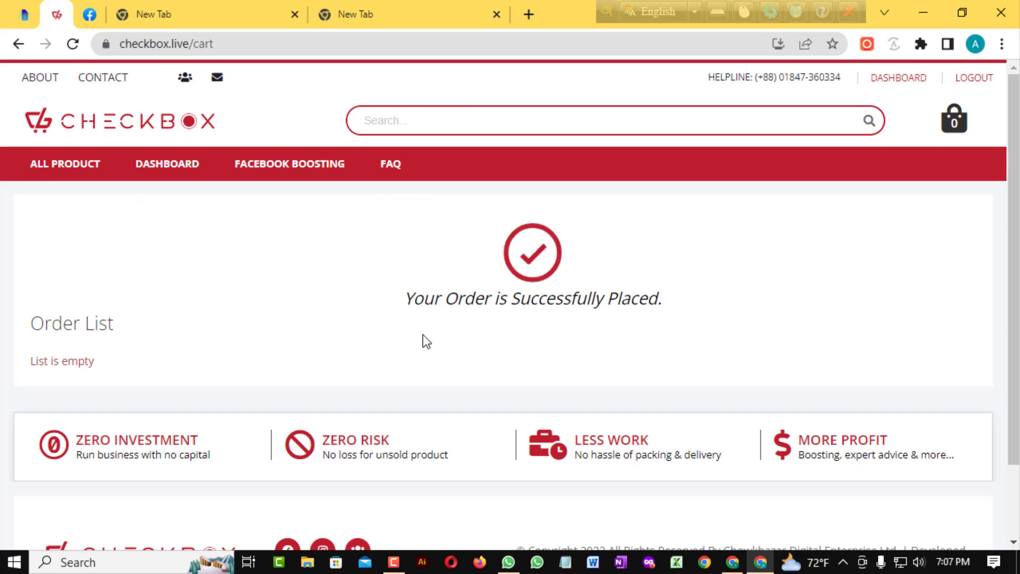
pyautogui.scroll(-2, 616, 276)
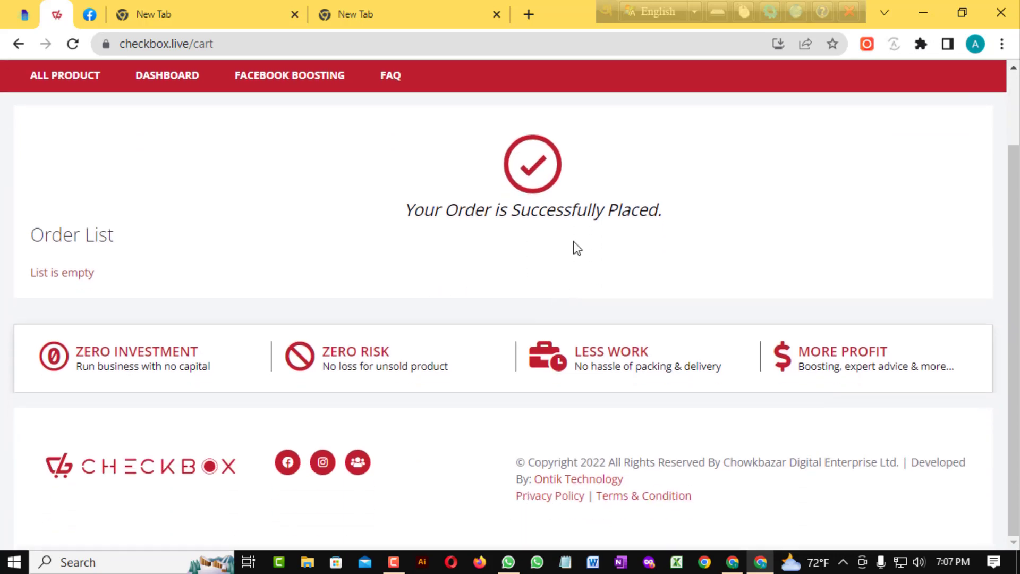
pyautogui.scroll(2, 574, 246)
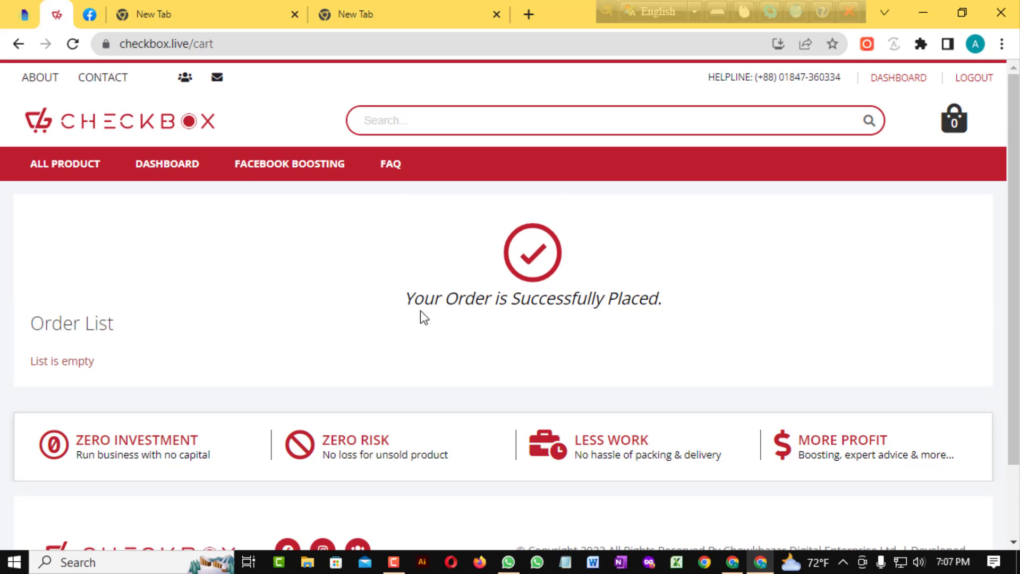
pyautogui.scroll(-2, 457, 300)
pyautogui.scroll(2, 483, 284)
pyautogui.scroll(-2, 546, 230)
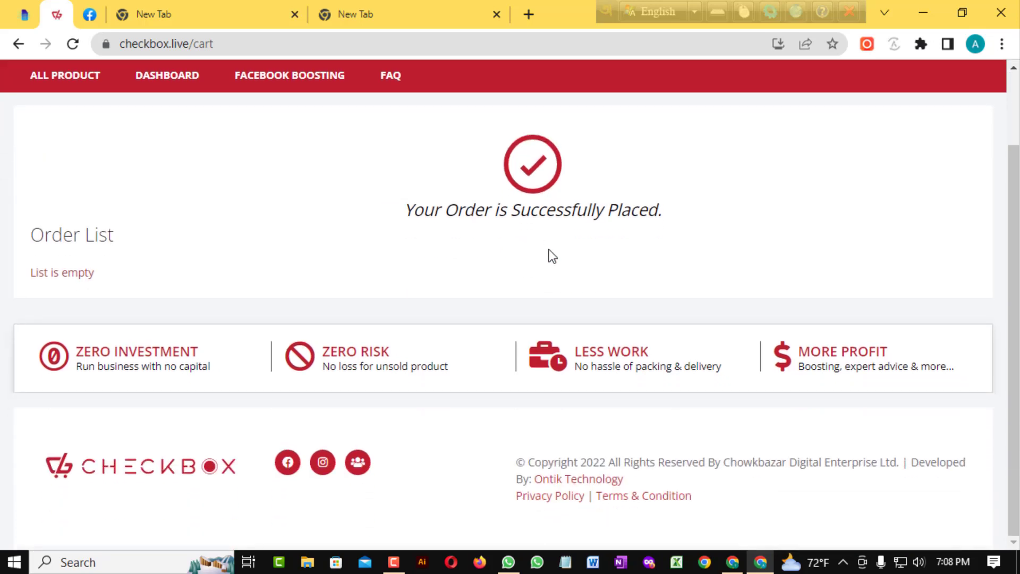
pyautogui.scroll(2, 550, 258)
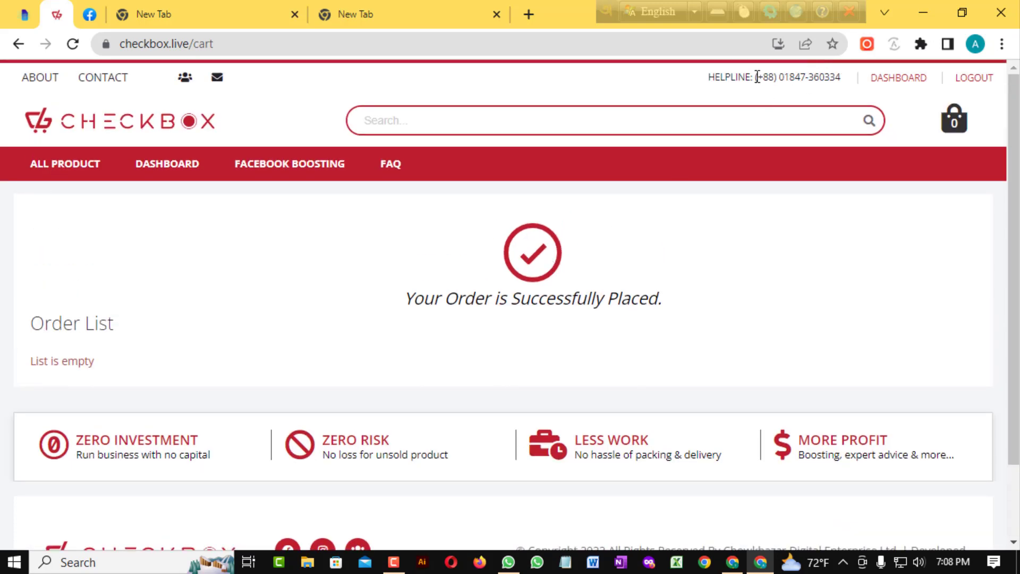
# Highlight the helpline phone number and header line on the confirmation page
pyautogui.moveTo(754, 77); pyautogui.dragTo(844, 80)
pyautogui.click(801, 234)
pyautogui.moveTo(756, 78); pyautogui.dragTo(843, 78)
pyautogui.click(797, 234)
pyautogui.tripleClick(794, 76)
pyautogui.scroll(-2, 585, 409)
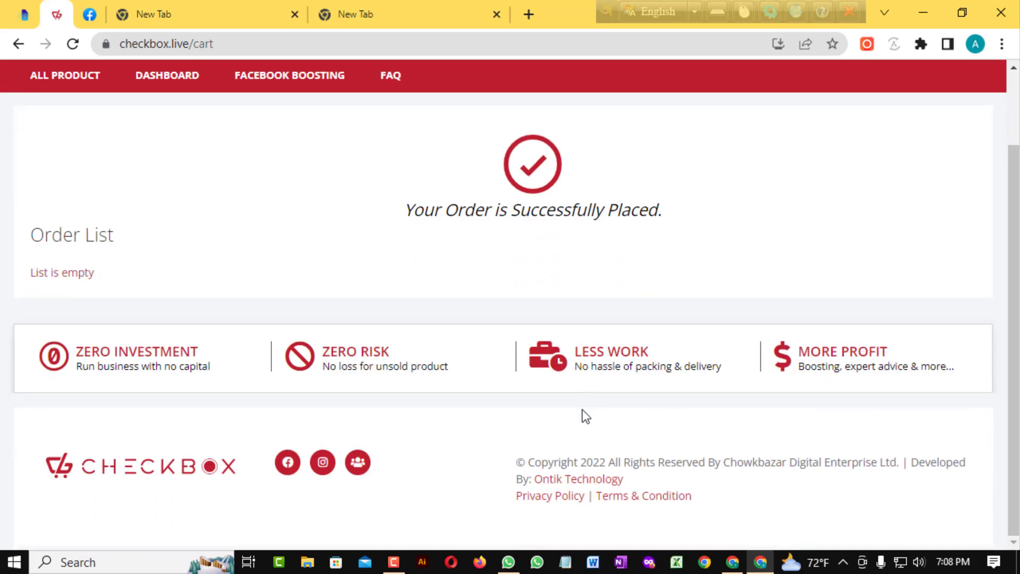
pyautogui.scroll(2, 584, 415)
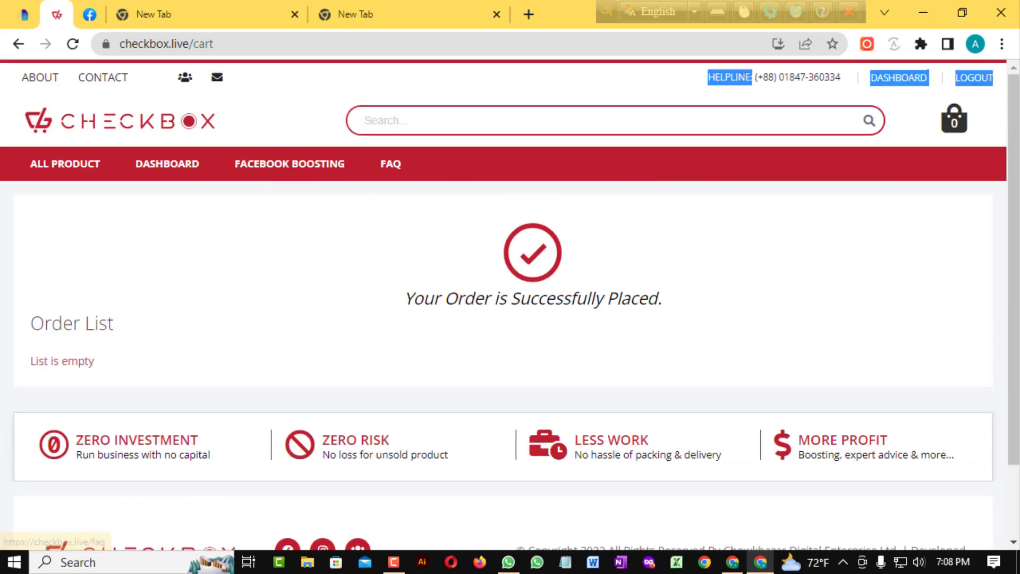
# Go to Checkbox's FAQ page listing how the reseller program works
pyautogui.click(371, 166)
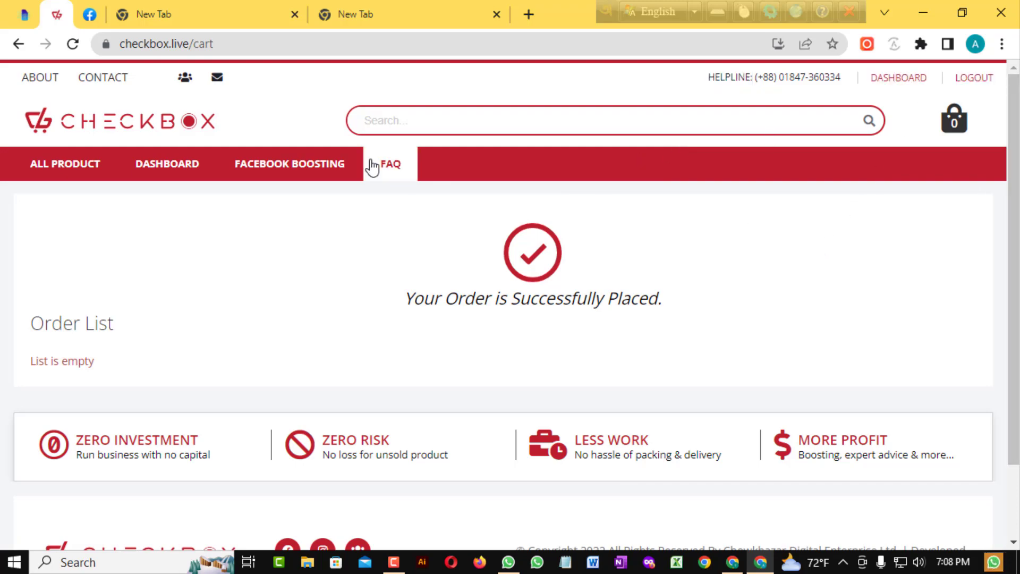
pyautogui.click(376, 166)
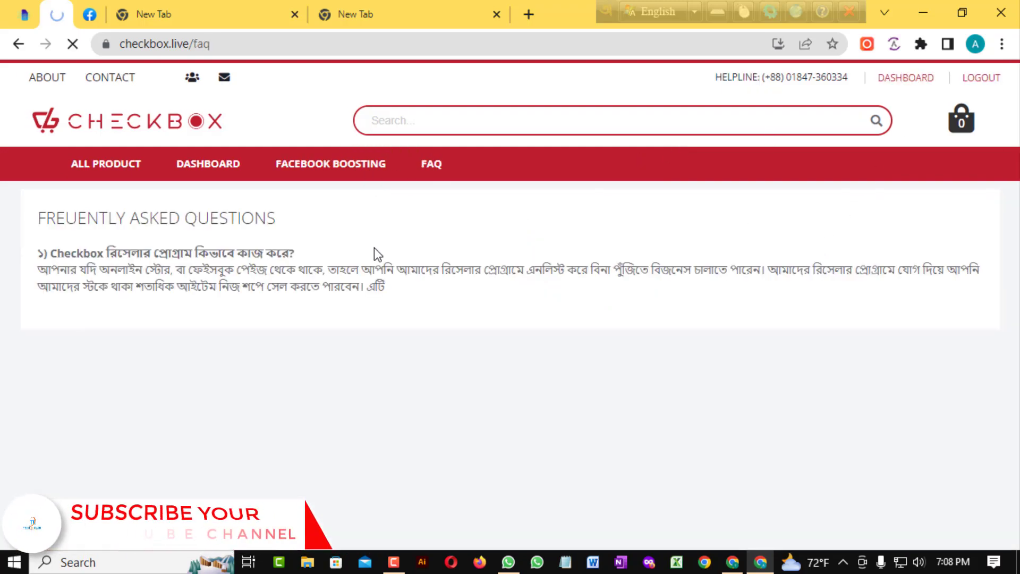